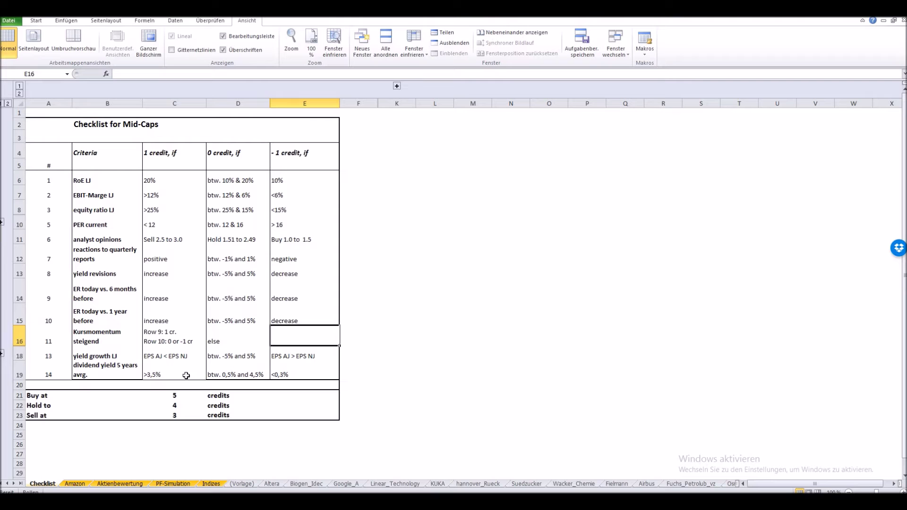
Expand grouped columns G–J to show the Functional table beside the Mid-Caps checklist
click(397, 86)
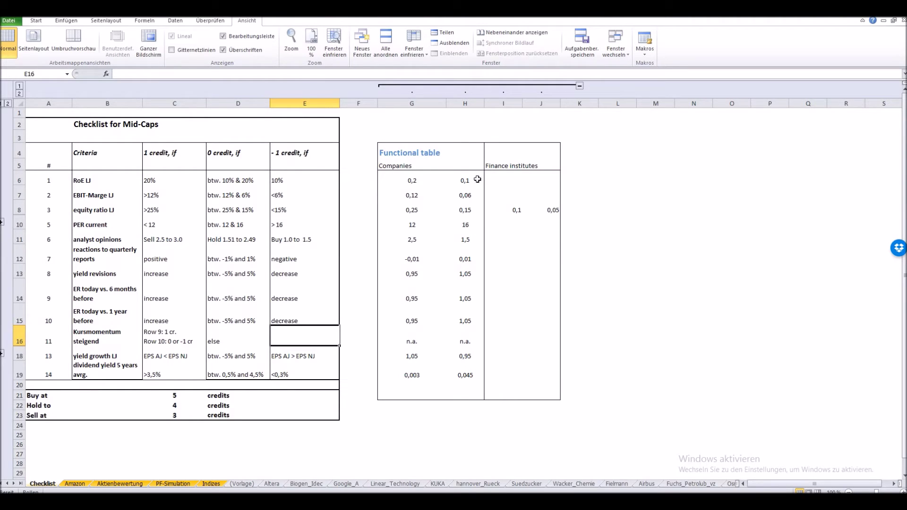
Collapse columns G–J to hide the Functional table again
click(579, 86)
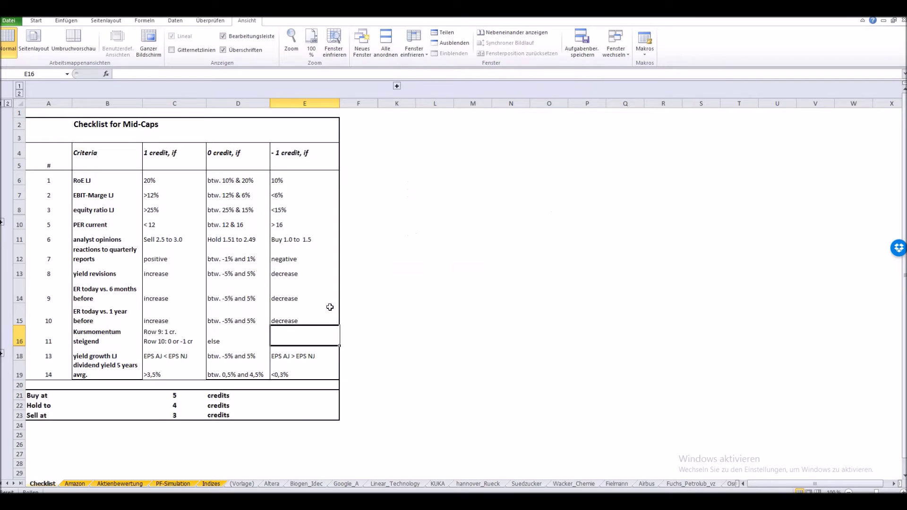
click(118, 484)
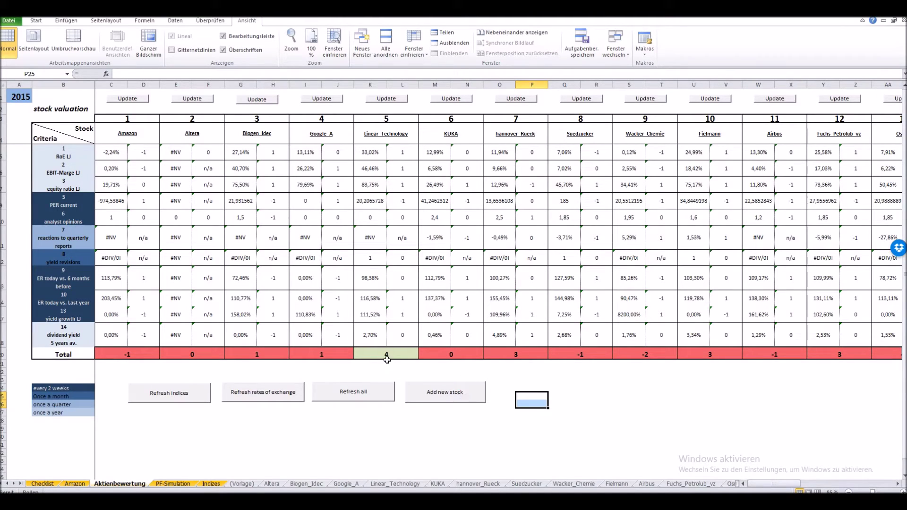
Clear Amazon from cell C4 and delete the Amazon sheet from the workbook
click(127, 135)
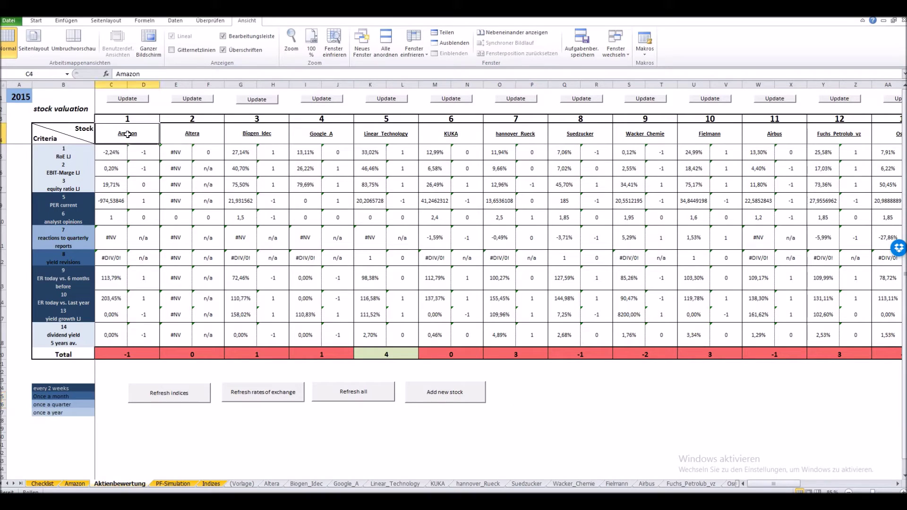
key(Delete)
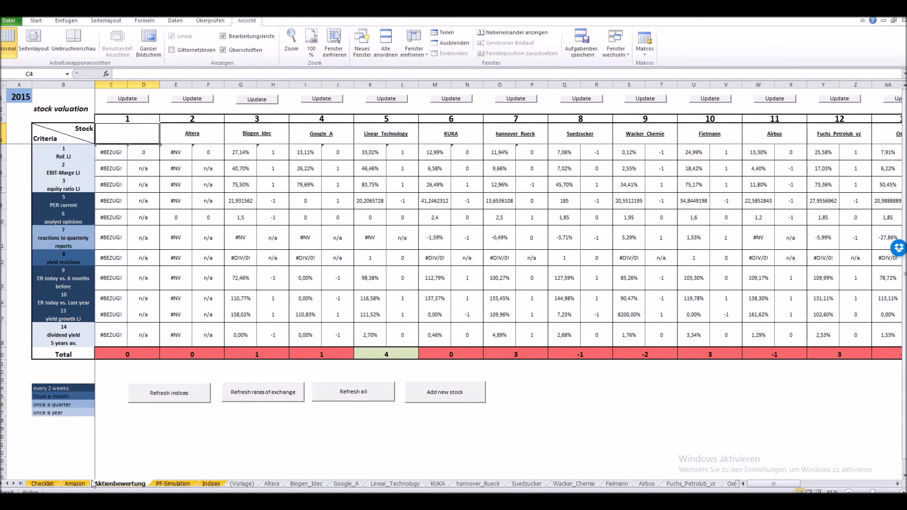
right_click(74, 483)
click(95, 388)
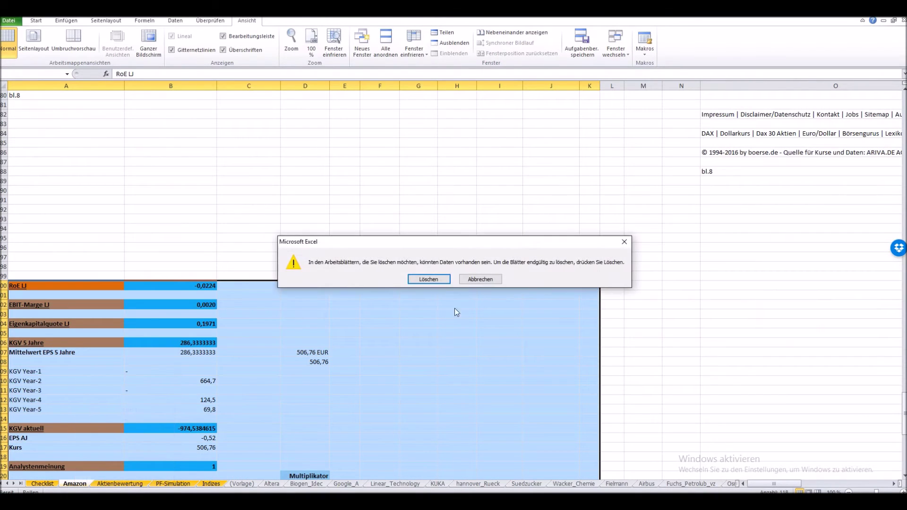
click(435, 279)
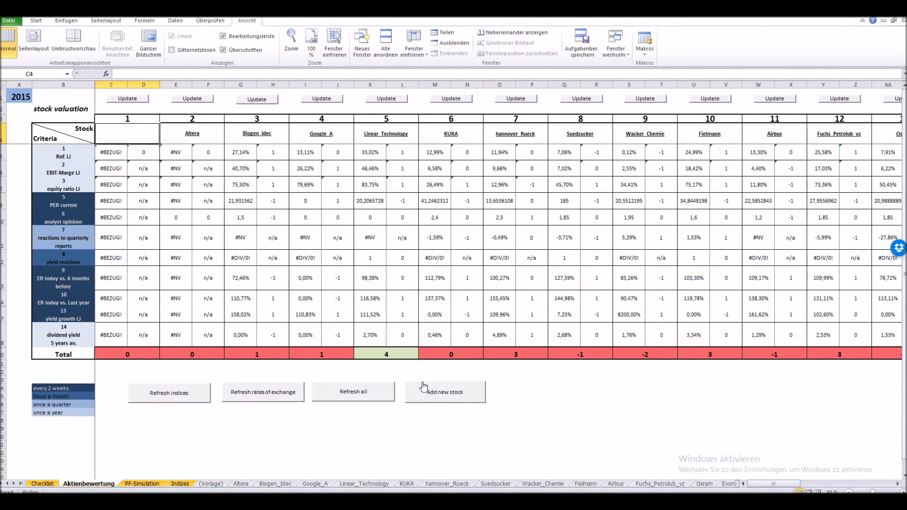
Add Amazon as a new stock with website Börse.de, ID Amazon for both sites, and its ISIN
click(450, 394)
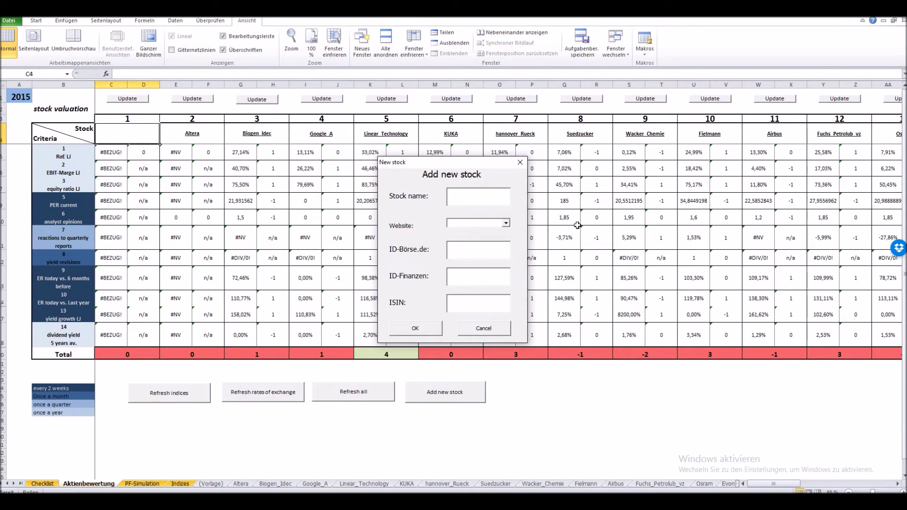
text(Amazon)
click(507, 224)
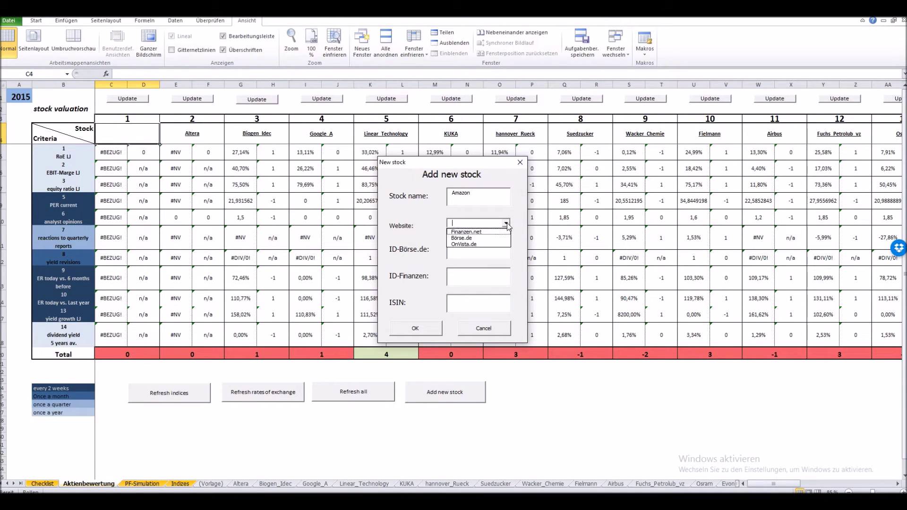
click(484, 238)
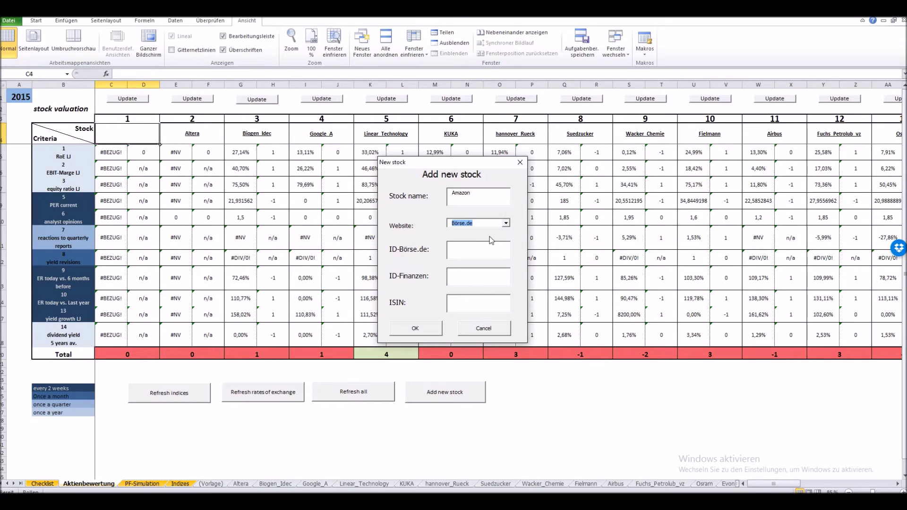
click(491, 249)
text(AmazonAmazon)
key(Tab)
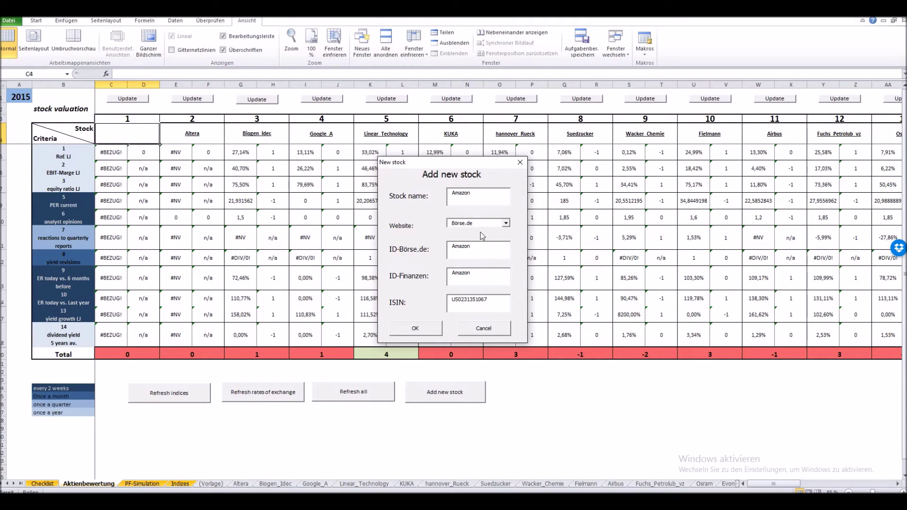
click(415, 329)
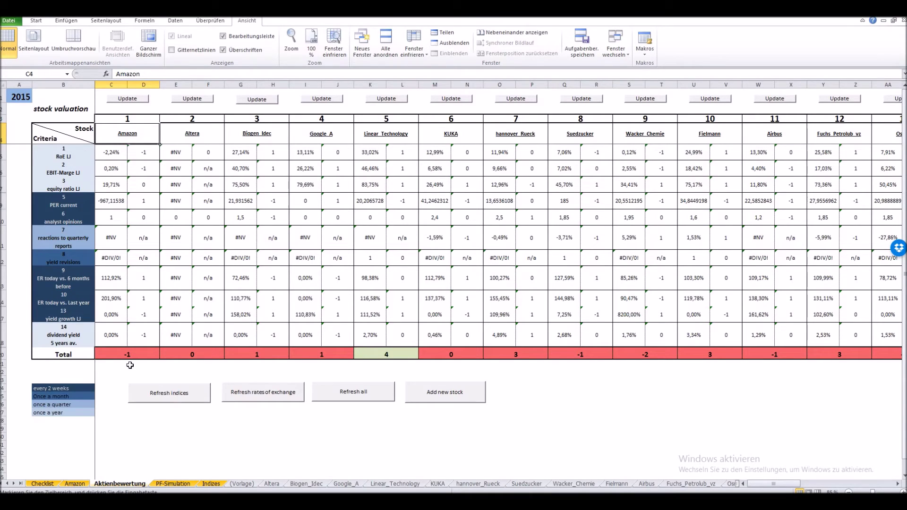
Cancel the pending Amazon copy and switch to the PF-Simulation sheet
key(Escape)
click(164, 484)
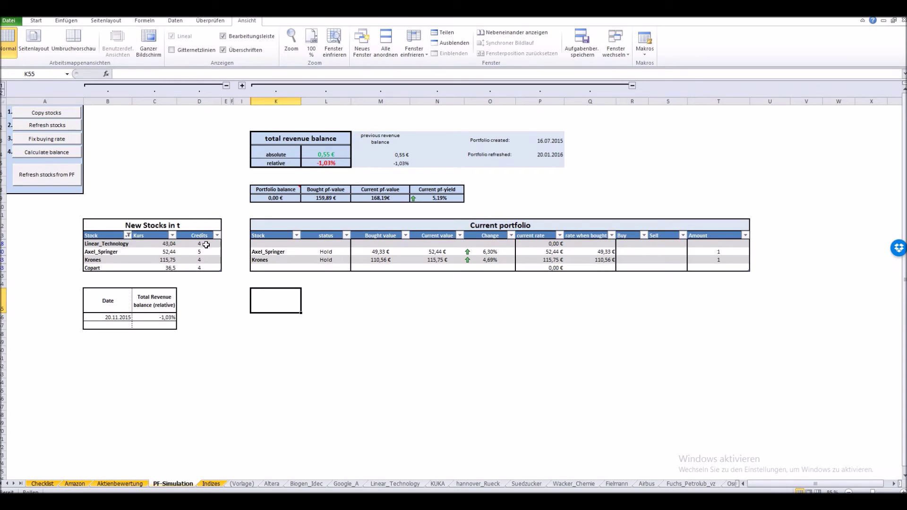
click(205, 245)
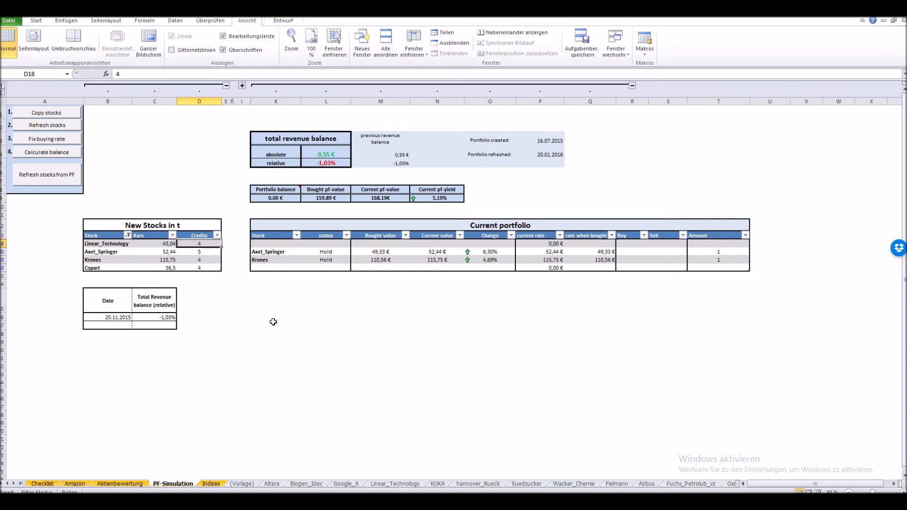
Set Linear_Technology's credits in D18 to 5
text(5)
key(Return)
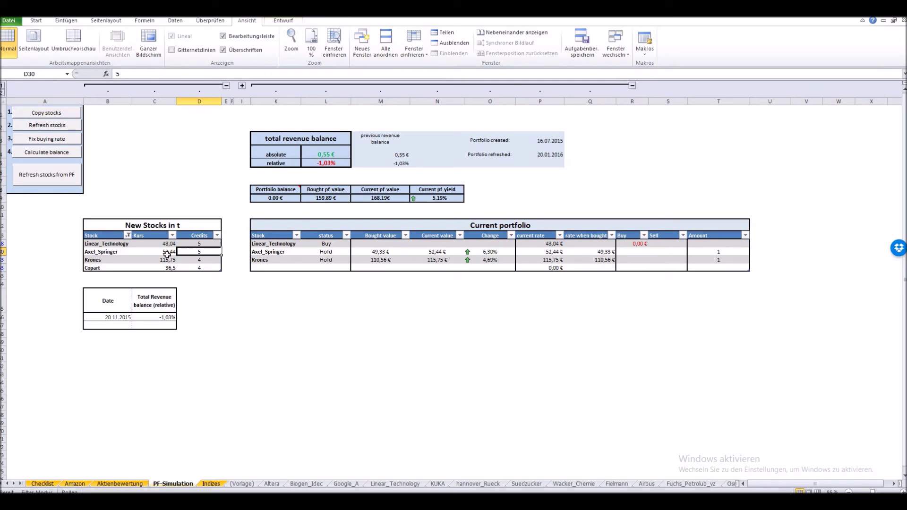
Clear Axel_Springer from cell B30 in the New Stocks table
click(123, 251)
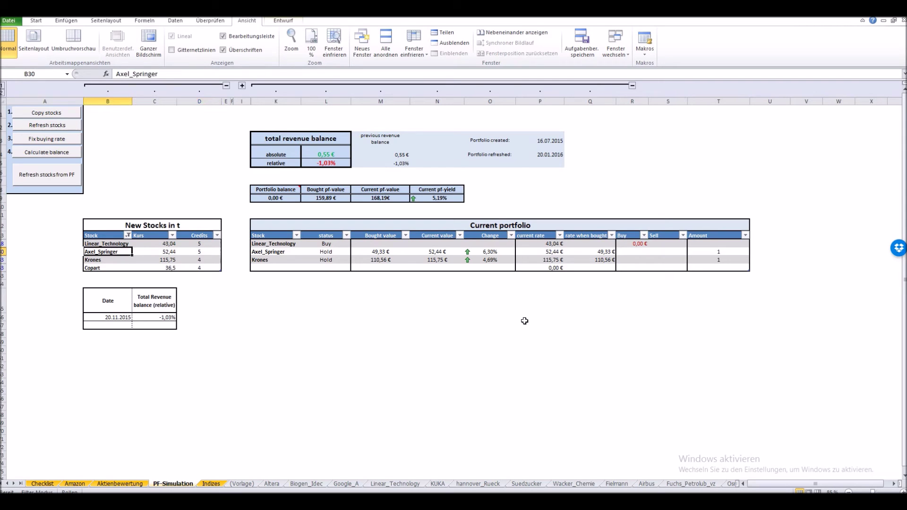
key(Delete)
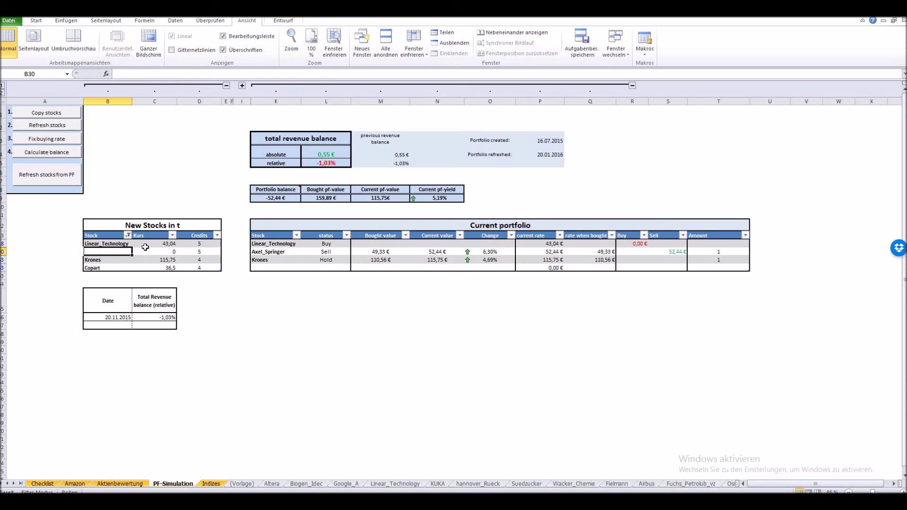
click(64, 125)
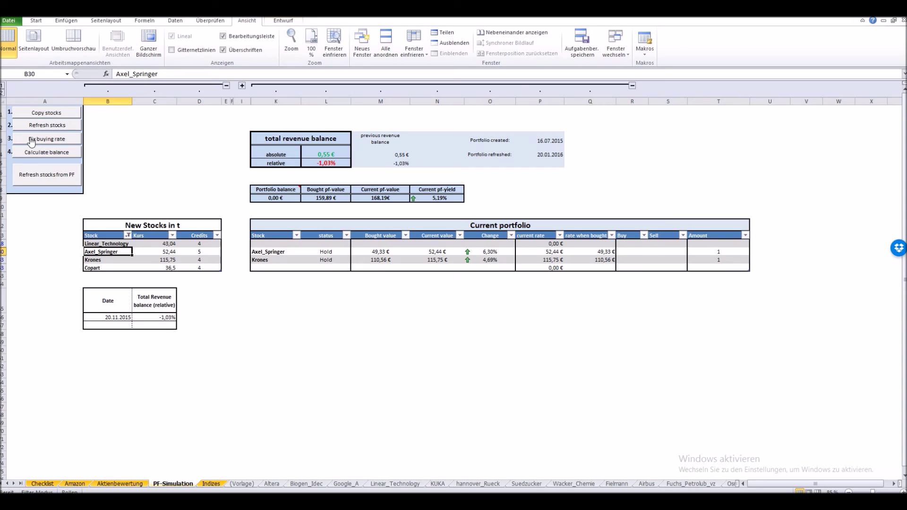
Select Linear_Technology's credits cell D18 again
click(200, 244)
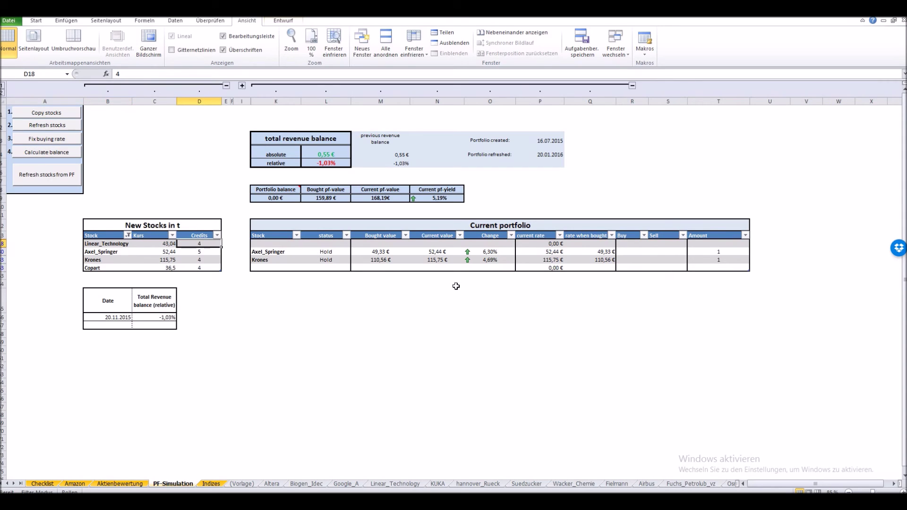
Give Linear_Technology 5 credits and fix its buying rate at 43,04 €
text(5)
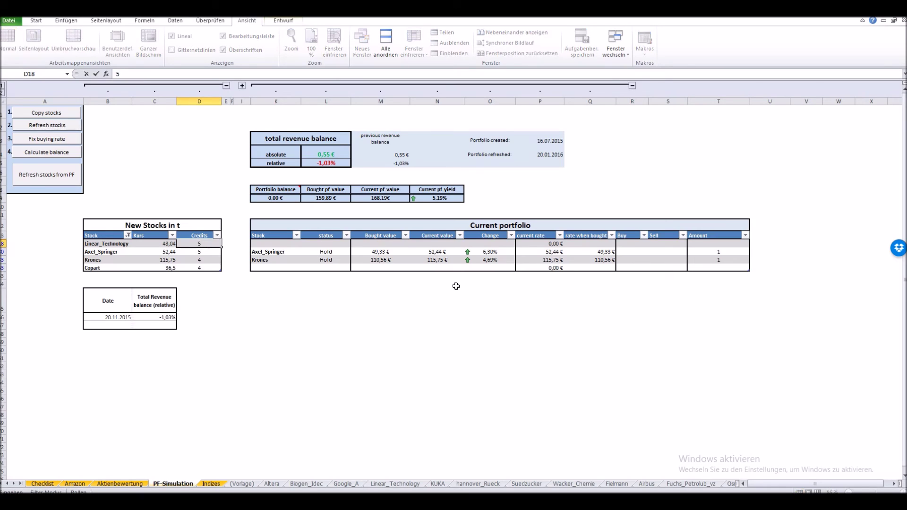
key(Return)
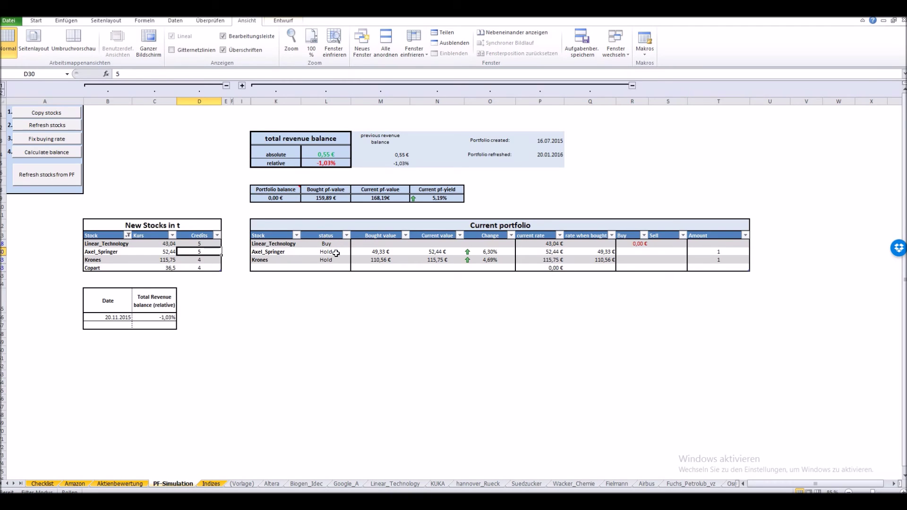
click(67, 144)
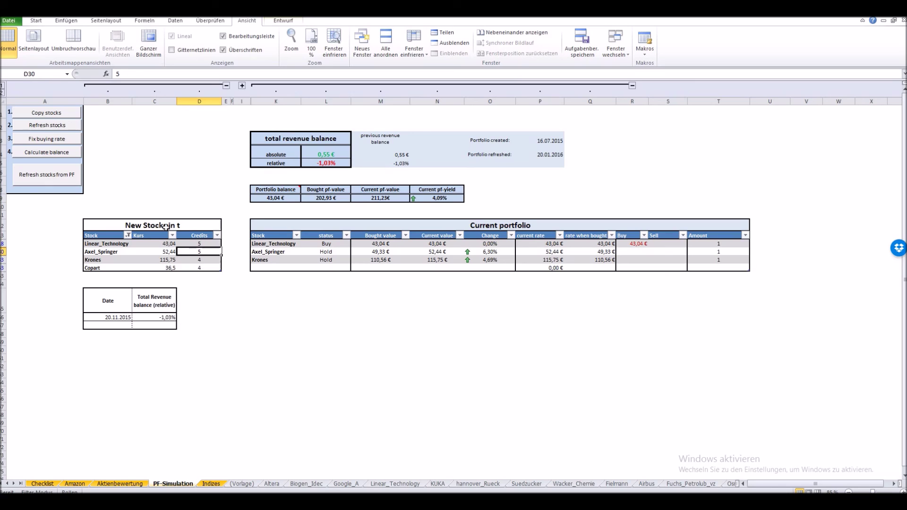
Remove Krones from B33 and recalculate the balance to 5,74 € (3,66%)
click(121, 262)
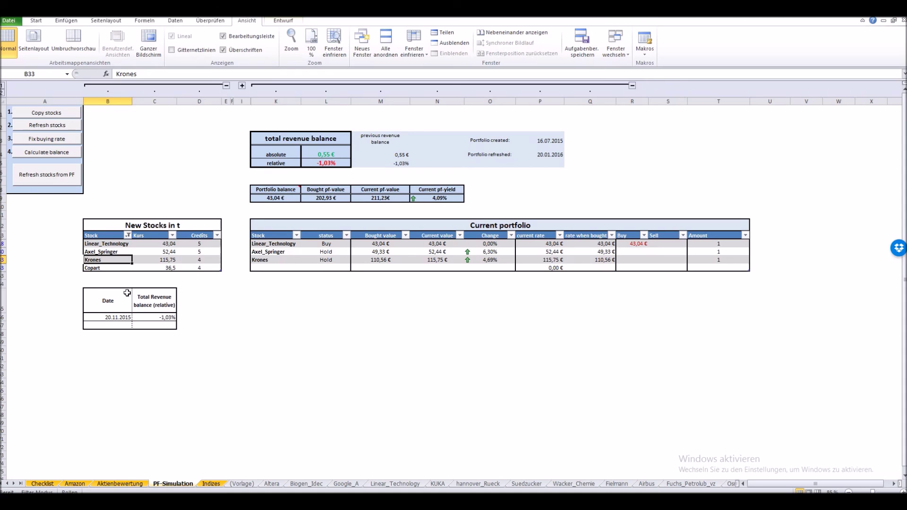
key(Delete)
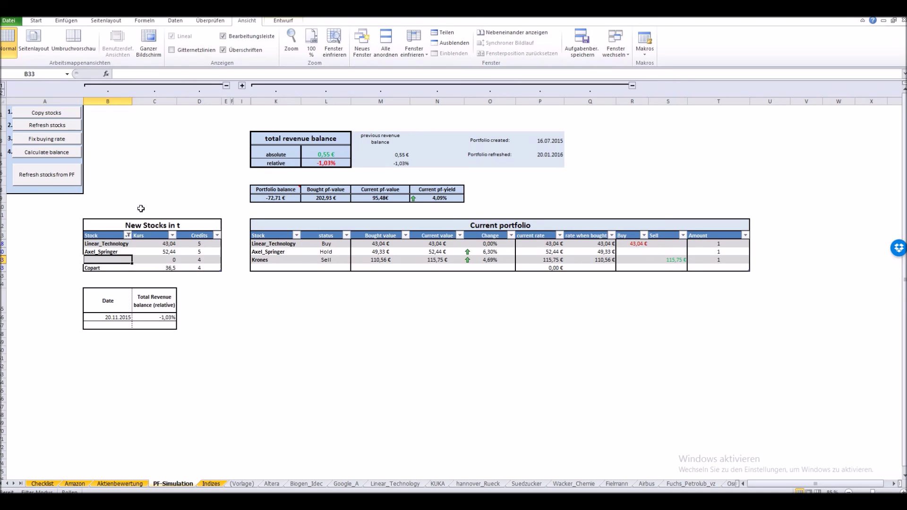
click(61, 155)
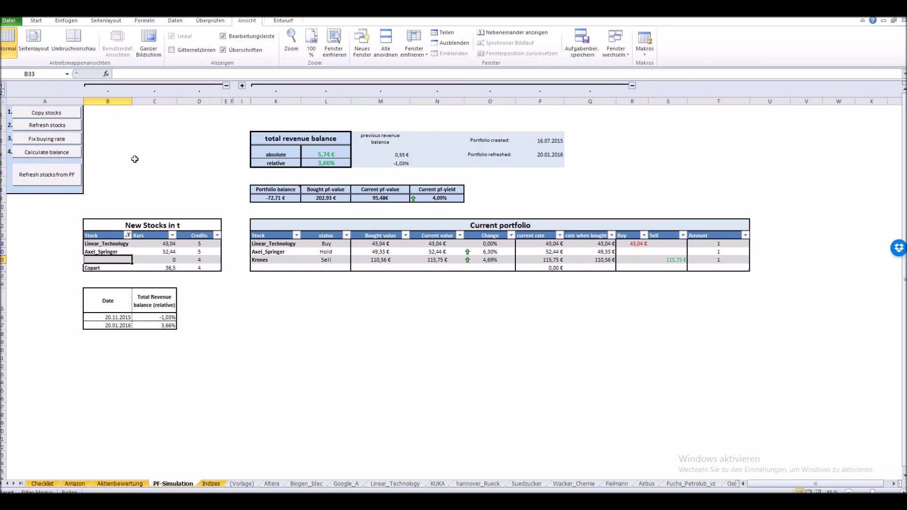